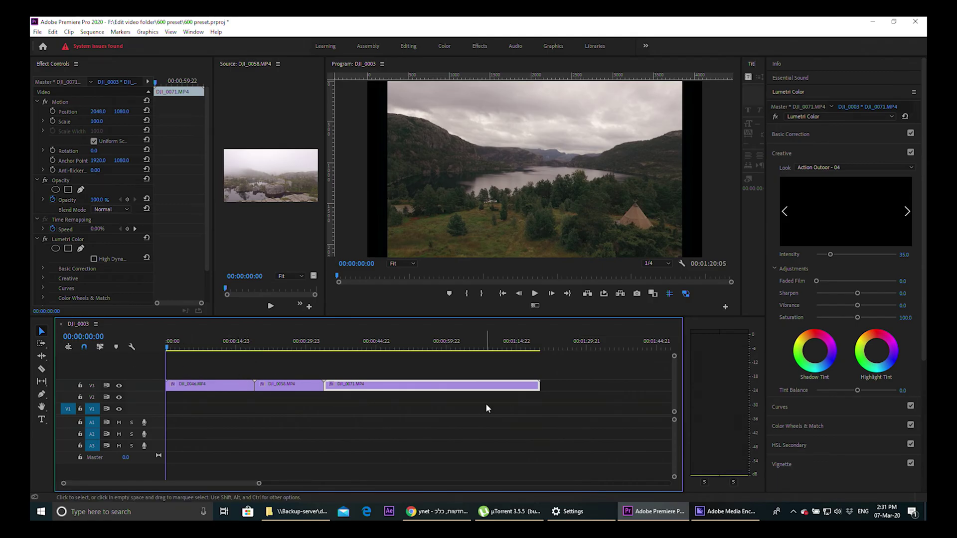
Scrub the lake footage to 16 seconds and bring up the Lumetri Color panel's list of panels
{"action": "left_click", "coordinate": [234, 346]}
{"action": "left_click_drag", "start_coordinate": [235, 346], "coordinate": [204, 374]}
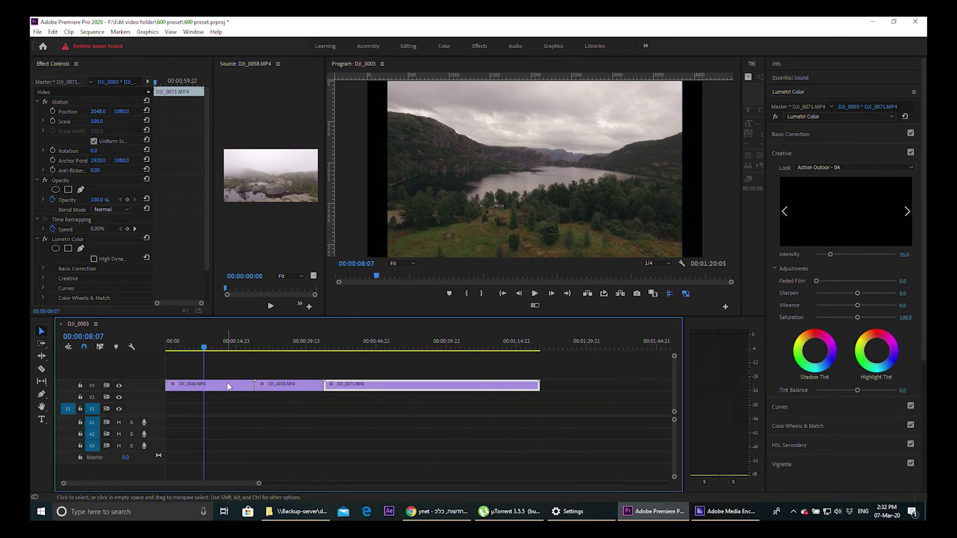
{"action": "mouse_move", "coordinate": [246, 352]}
{"action": "left_mouse_down"}
{"action": "mouse_move", "coordinate": [238, 351]}
{"action": "mouse_move", "coordinate": [259, 351]}
{"action": "mouse_move", "coordinate": [241, 356]}
{"action": "left_mouse_up"}
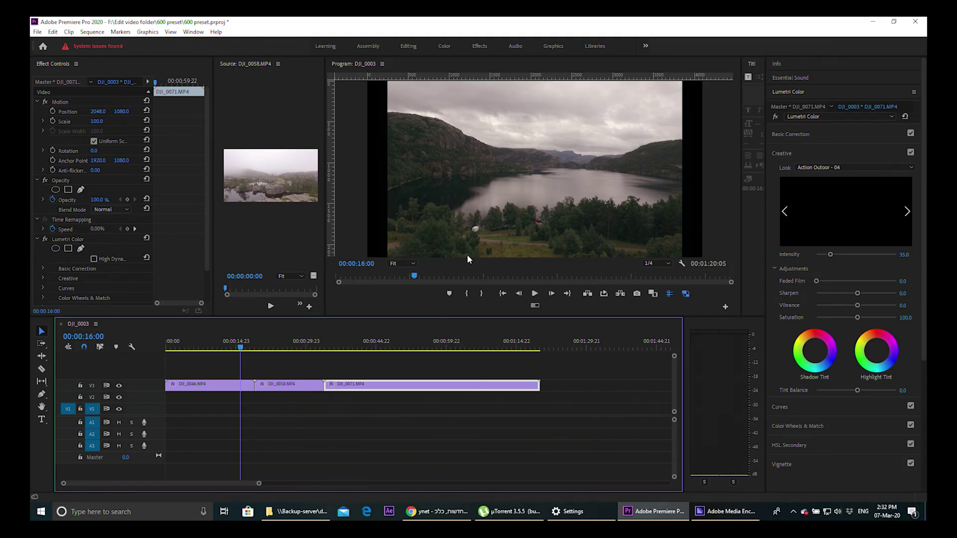
{"action": "left_click", "coordinate": [782, 94]}
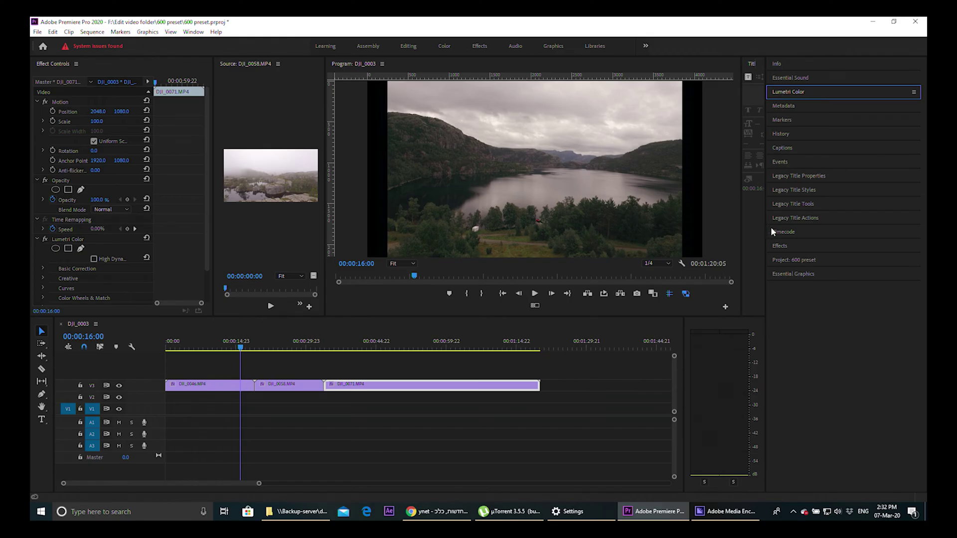
Switch to the Effects panel and open Import Presets on the Presets folder, then cancel without importing
{"action": "left_click", "coordinate": [781, 246]}
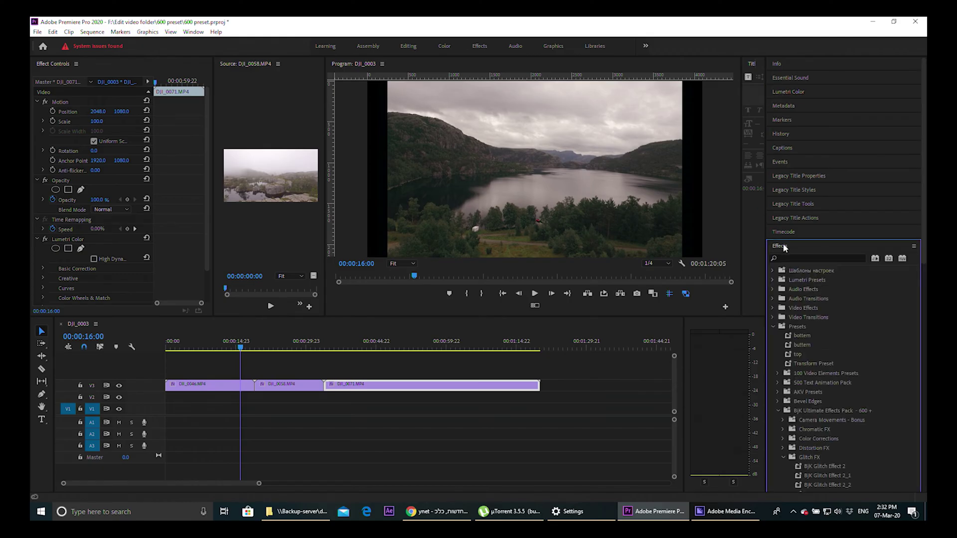
{"action": "right_click", "coordinate": [797, 325]}
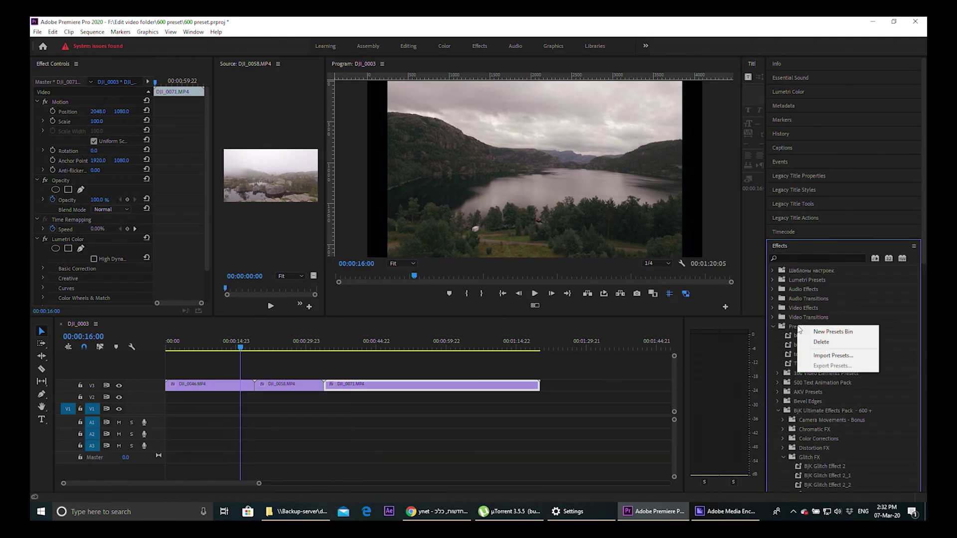
{"action": "left_click", "coordinate": [822, 357]}
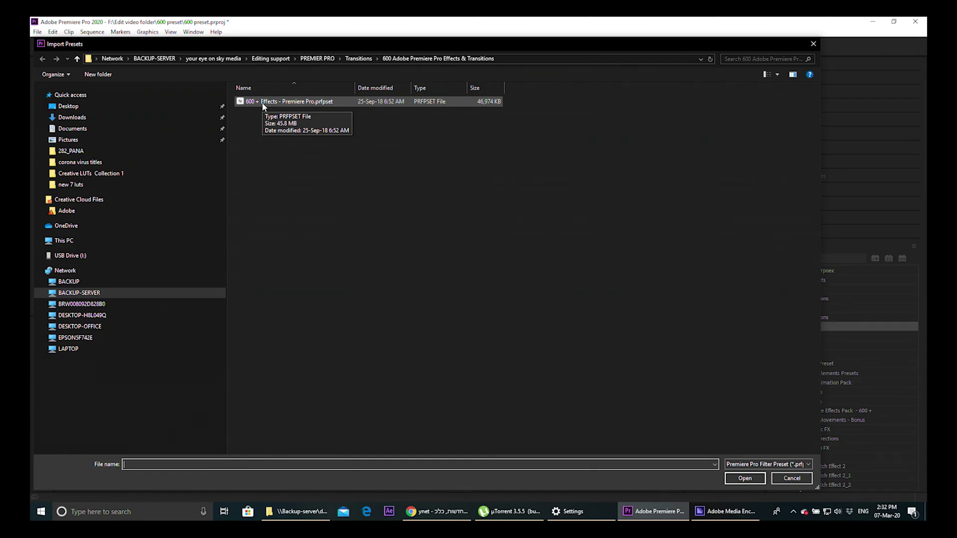
{"action": "left_click", "coordinate": [789, 479]}
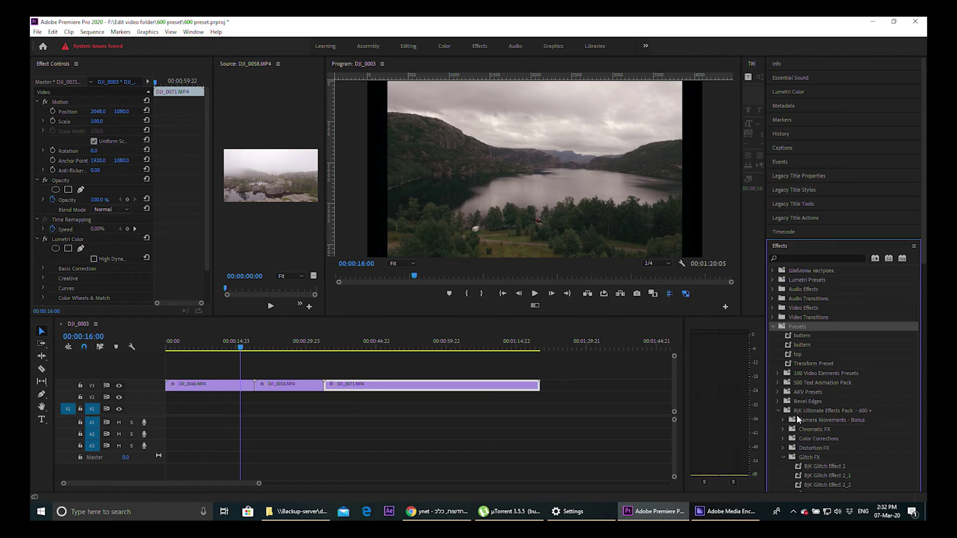
Toggle the Glitch FX and Color Corrections folders, leaving Glitch FX expanded and scrolled down
{"action": "left_click", "coordinate": [784, 457]}
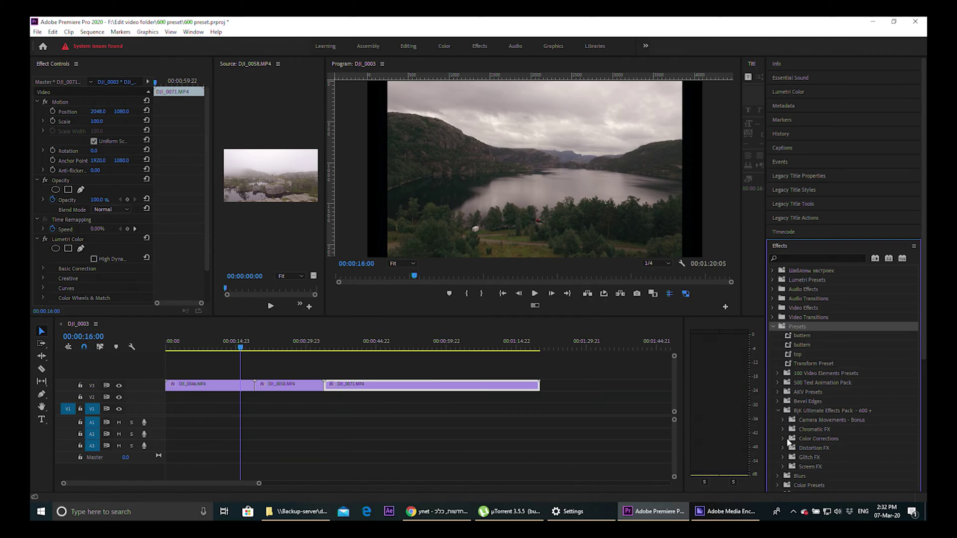
{"action": "left_click", "coordinate": [782, 439]}
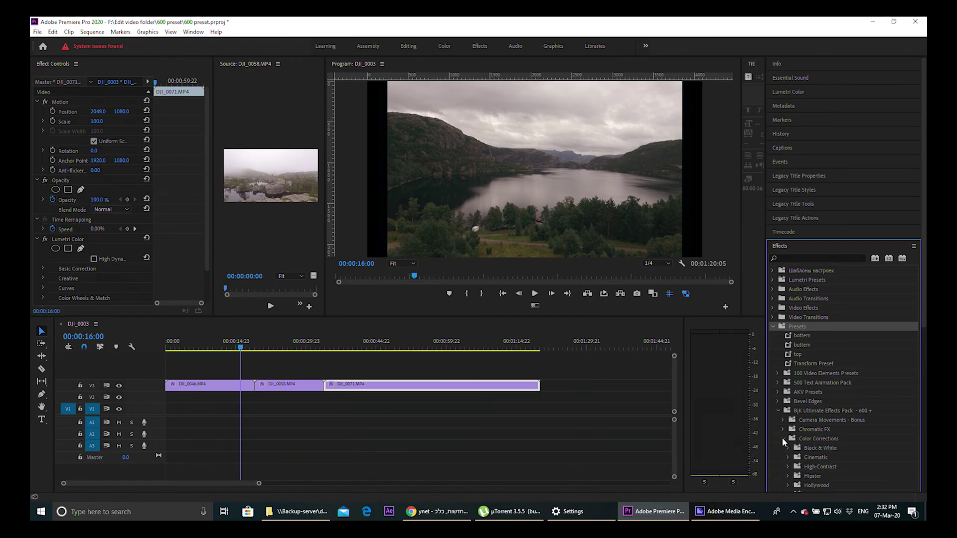
{"action": "scroll", "coordinate": [804, 453], "scroll_direction": "down", "scroll_amount": 5}
{"action": "scroll", "coordinate": [810, 429], "scroll_direction": "up", "scroll_amount": 2}
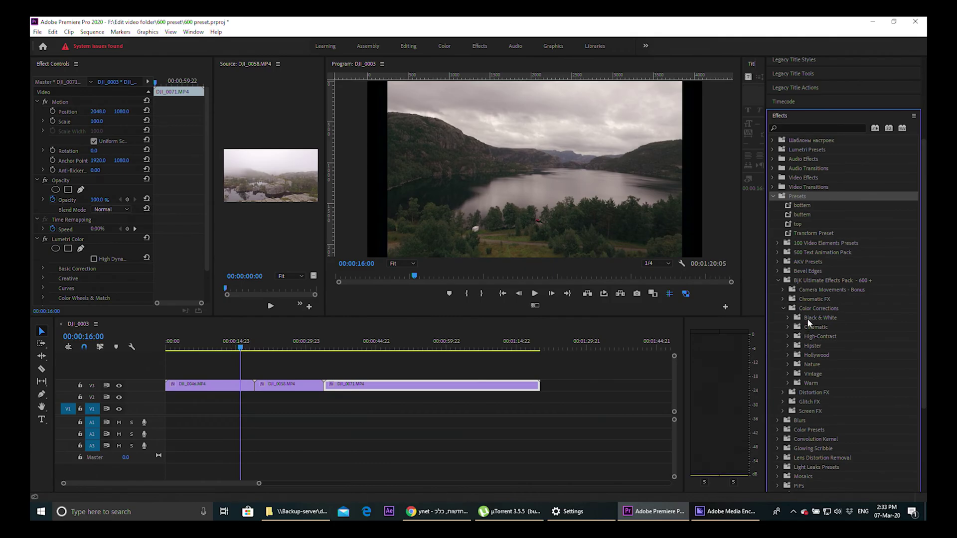
{"action": "left_click", "coordinate": [783, 308]}
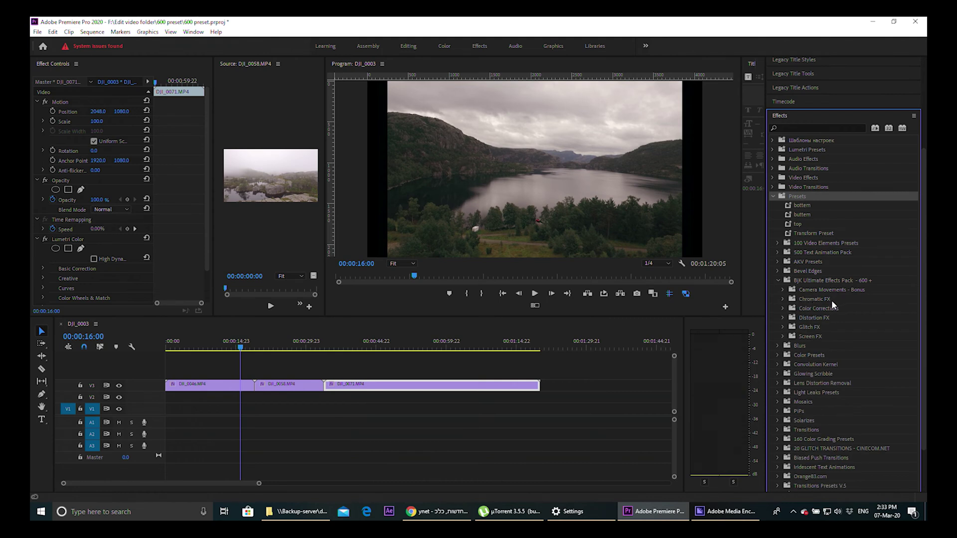
{"action": "left_click", "coordinate": [783, 328]}
{"action": "scroll", "coordinate": [823, 345], "scroll_direction": "down", "scroll_amount": 5}
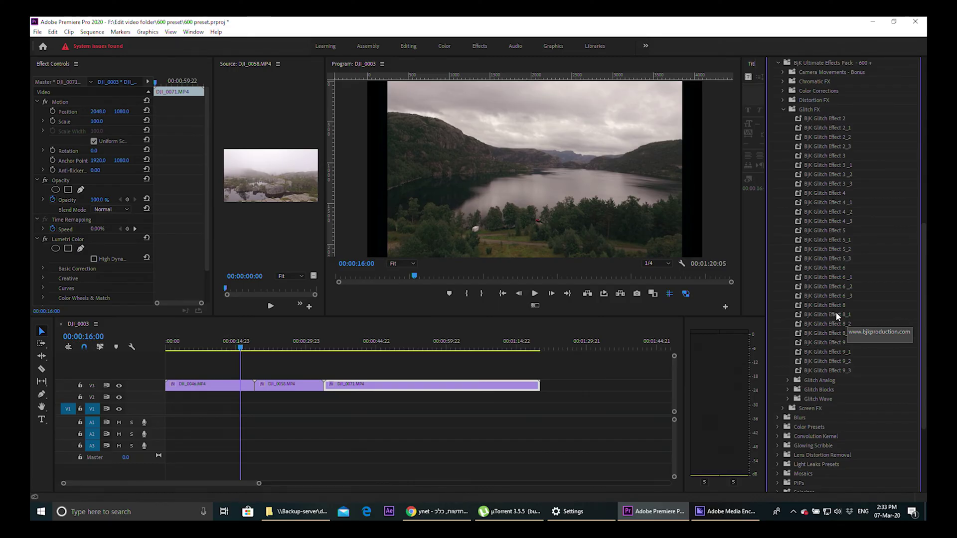
Locate the cut near 19 seconds by zooming the timeline and selecting DJI_0046 and then DJI_0058
{"action": "left_click_drag", "start_coordinate": [243, 351], "coordinate": [251, 355]}
{"action": "key", "text": "equal"}
{"action": "key", "text": "equal"}
{"action": "key", "text": "minus"}
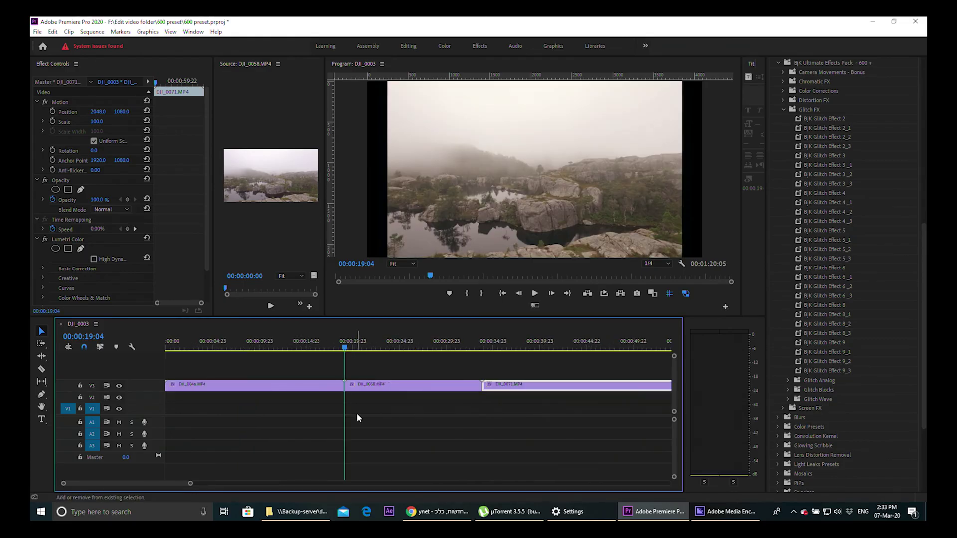
{"action": "key", "text": "shift+Left"}
{"action": "key", "text": "shift+Left"}
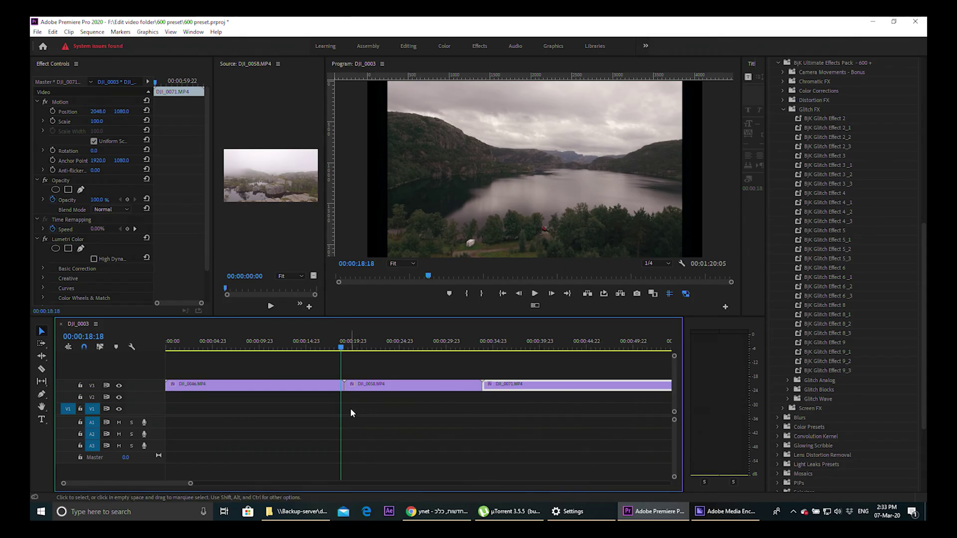
{"action": "left_click", "coordinate": [326, 387]}
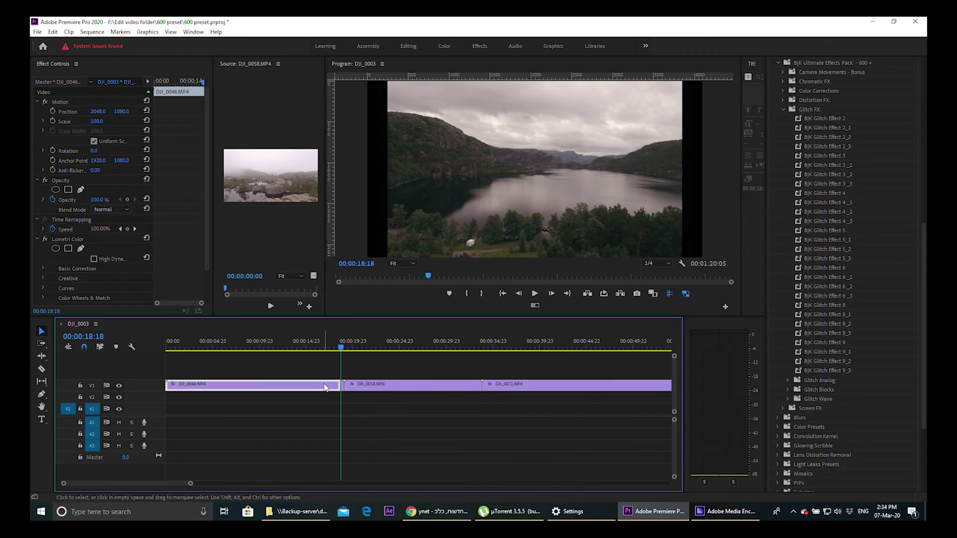
{"action": "key", "text": "shift+Right"}
{"action": "key", "text": "shift+Right"}
{"action": "key", "text": "shift+Right"}
{"action": "key", "text": "shift+Right"}
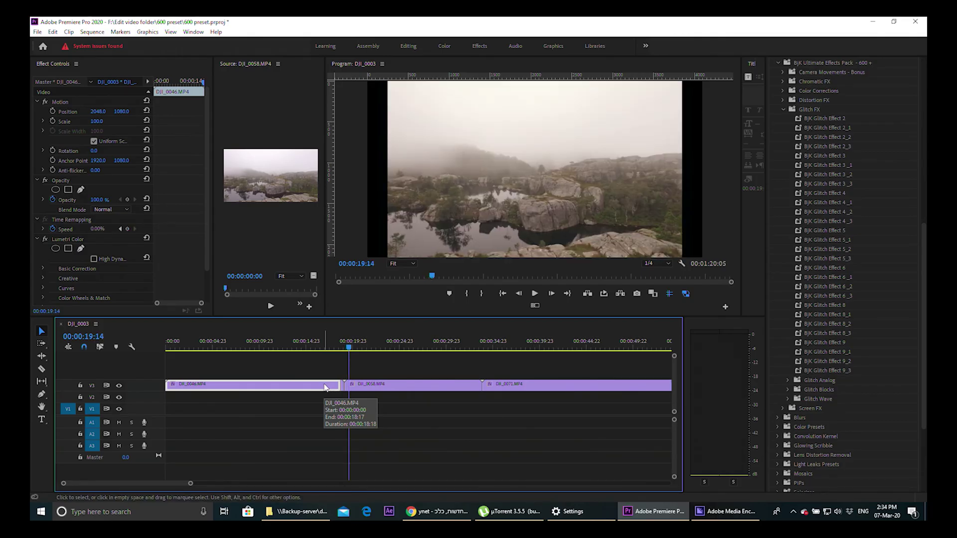
{"action": "left_click", "coordinate": [353, 383]}
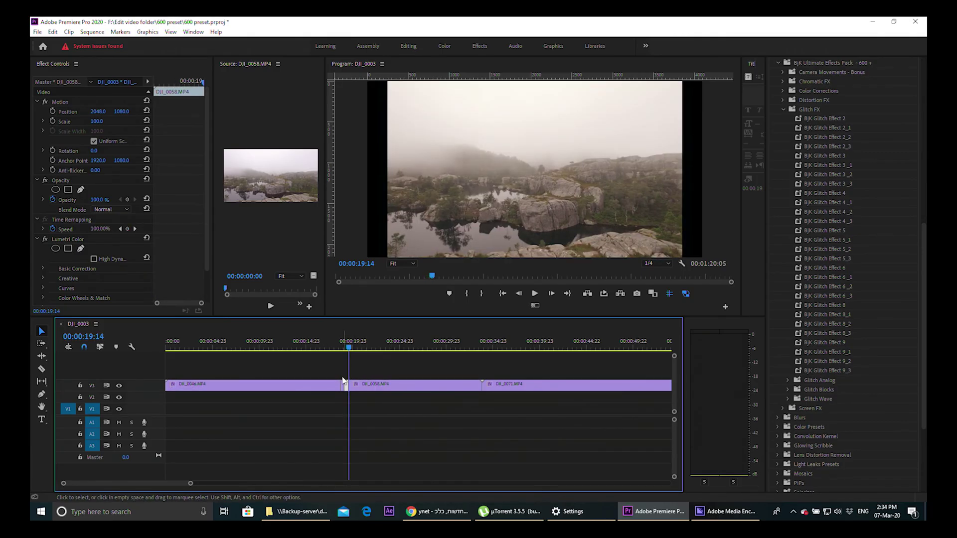
Nest the short span at the DJI_0046/DJI_0058 cut into a sequence named n1
{"action": "left_click", "coordinate": [345, 387]}
{"action": "key", "text": "="}
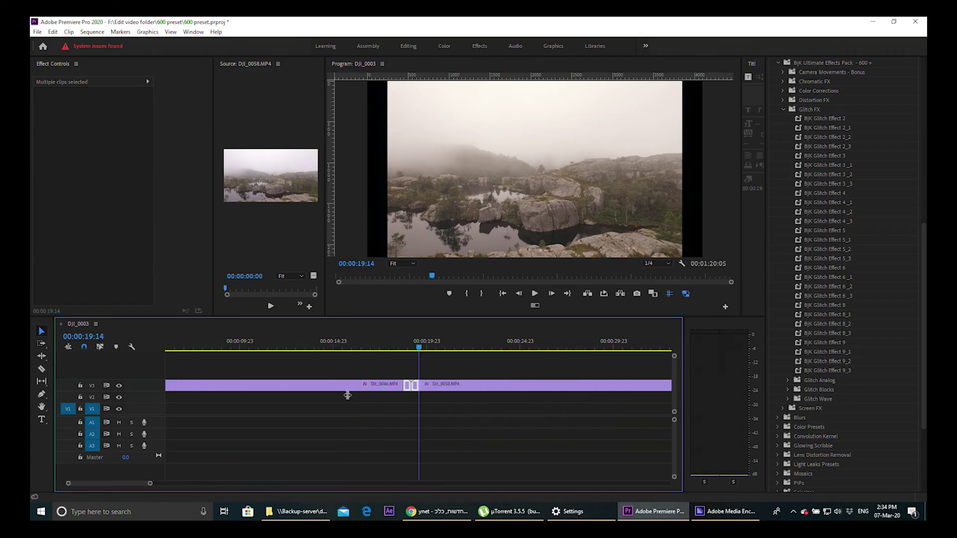
{"action": "right_click", "coordinate": [408, 387]}
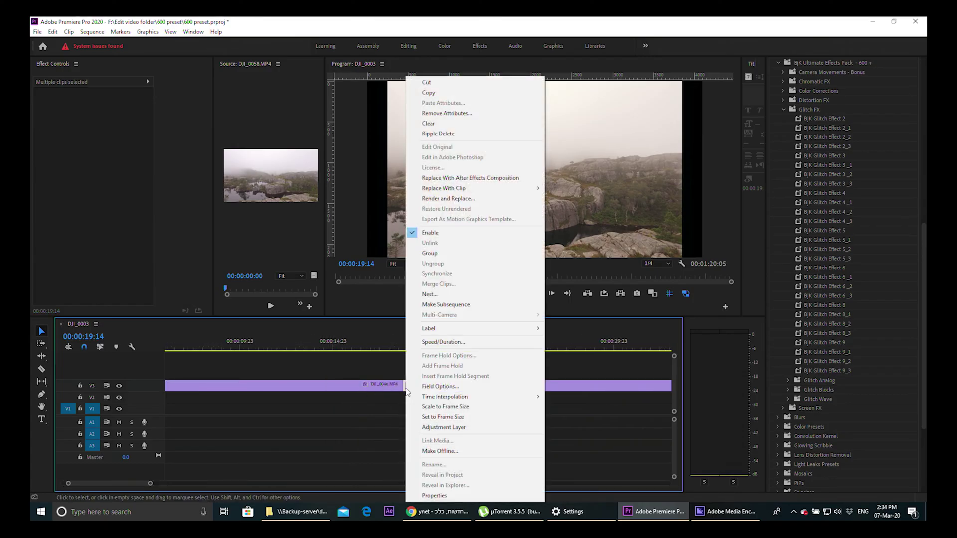
{"action": "left_click", "coordinate": [439, 295]}
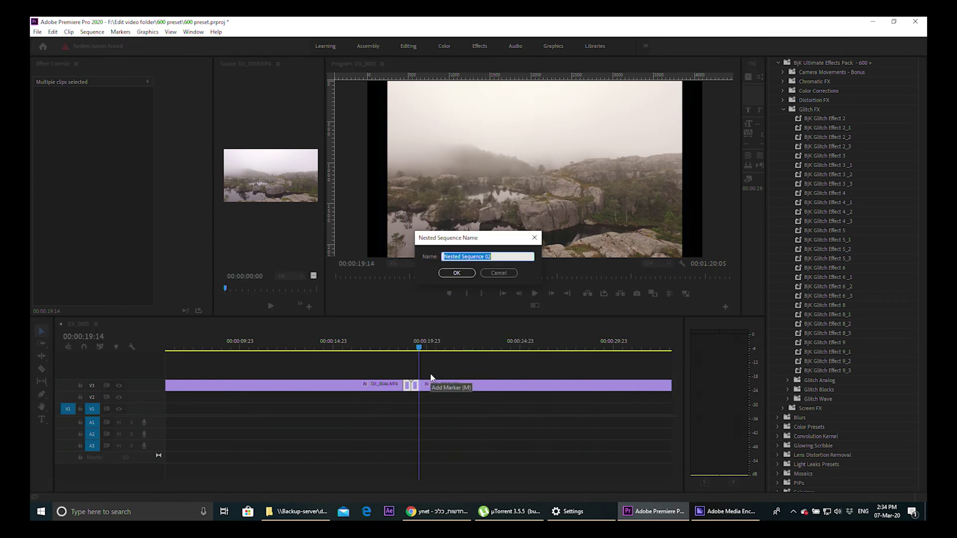
{"action": "type", "text": "n1"}
{"action": "left_click", "coordinate": [453, 271]}
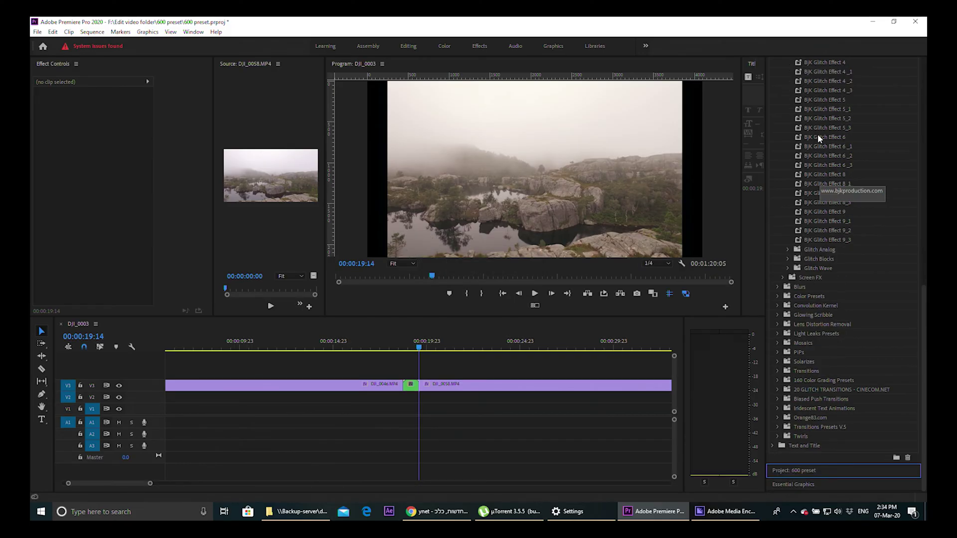
Apply the Glitch-Analog_04 preset from the Glitch Analog folder to the nested n1 clip
{"action": "left_click", "coordinate": [788, 249]}
{"action": "scroll", "coordinate": [842, 199], "scroll_direction": "down", "scroll_amount": 5}
{"action": "left_click_drag", "start_coordinate": [829, 258], "coordinate": [412, 384]}
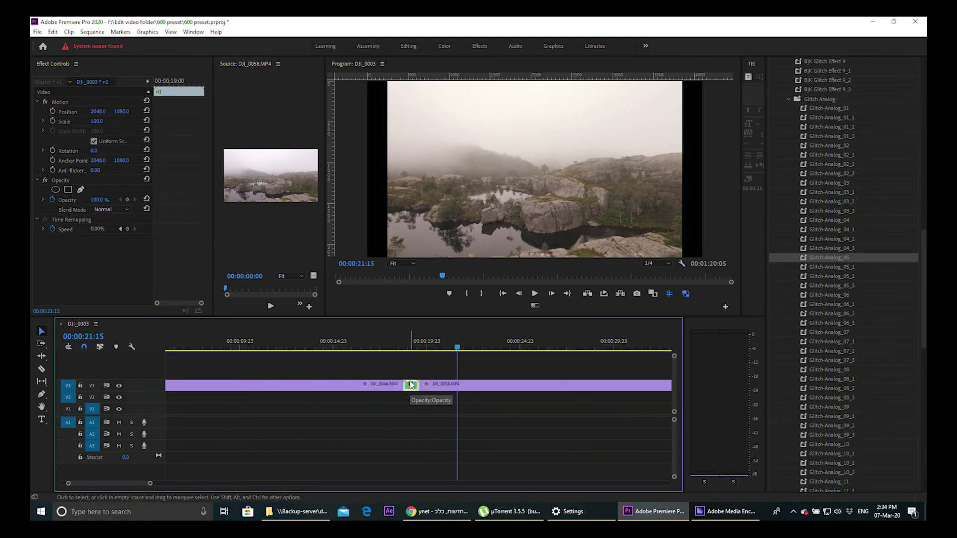
{"action": "left_click_drag", "start_coordinate": [841, 219], "coordinate": [412, 384]}
Play back the glitch transition from just before the cut, then undo the preset
{"action": "left_click", "coordinate": [385, 347]}
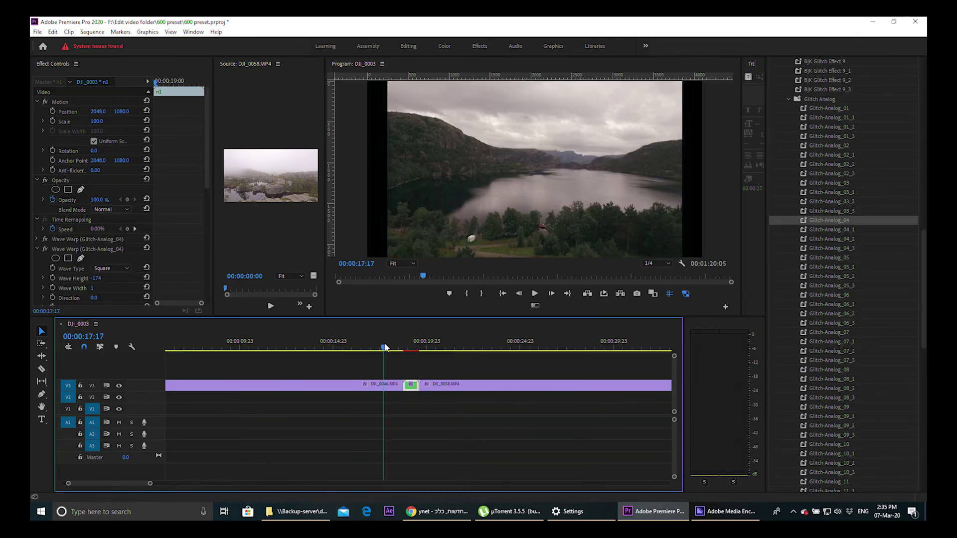
{"action": "key", "text": "space"}
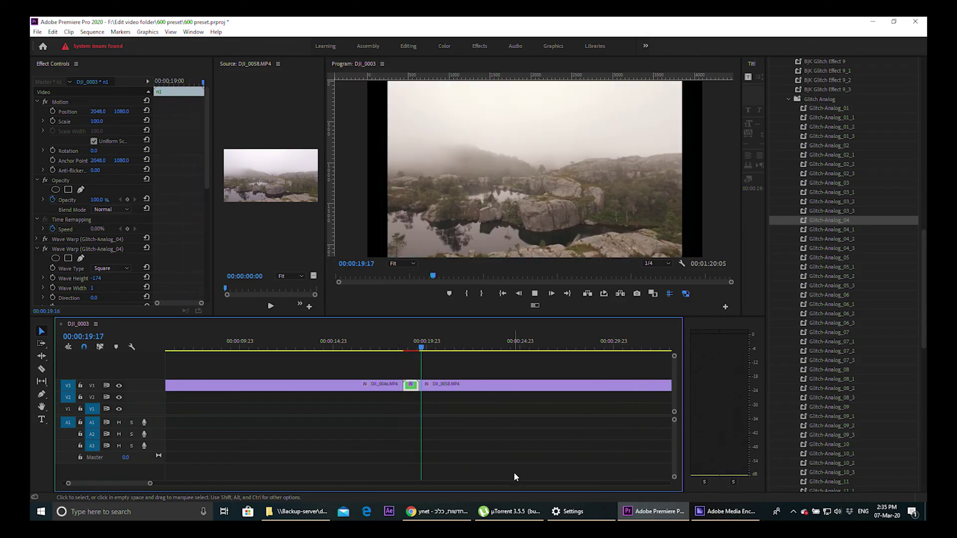
{"action": "key", "text": "space"}
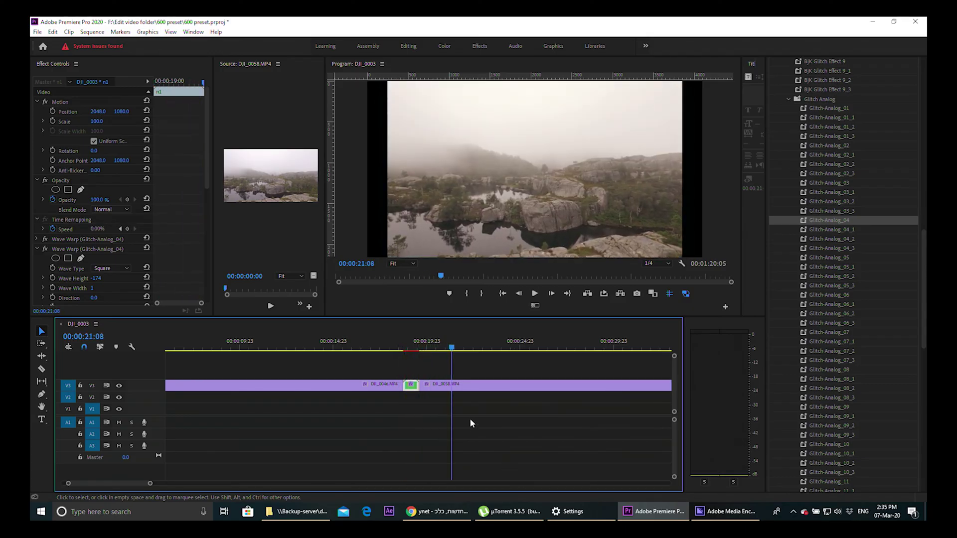
{"action": "key", "text": "ctrl+z"}
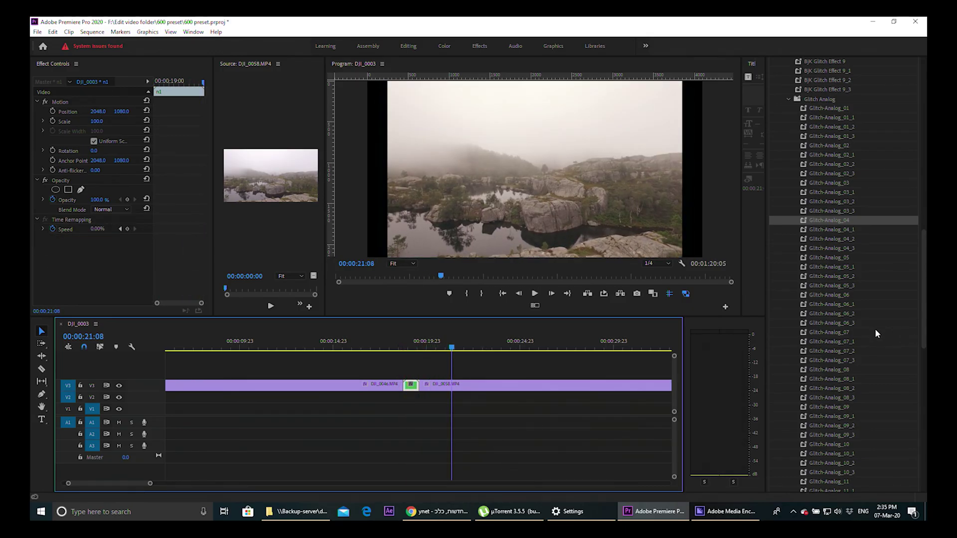
Apply Glitch-Analog_18_2 to the n1 clip and play it back from just before the clip
{"action": "scroll", "coordinate": [877, 332], "scroll_direction": "down", "scroll_amount": 10}
{"action": "left_click_drag", "start_coordinate": [831, 370], "coordinate": [412, 389]}
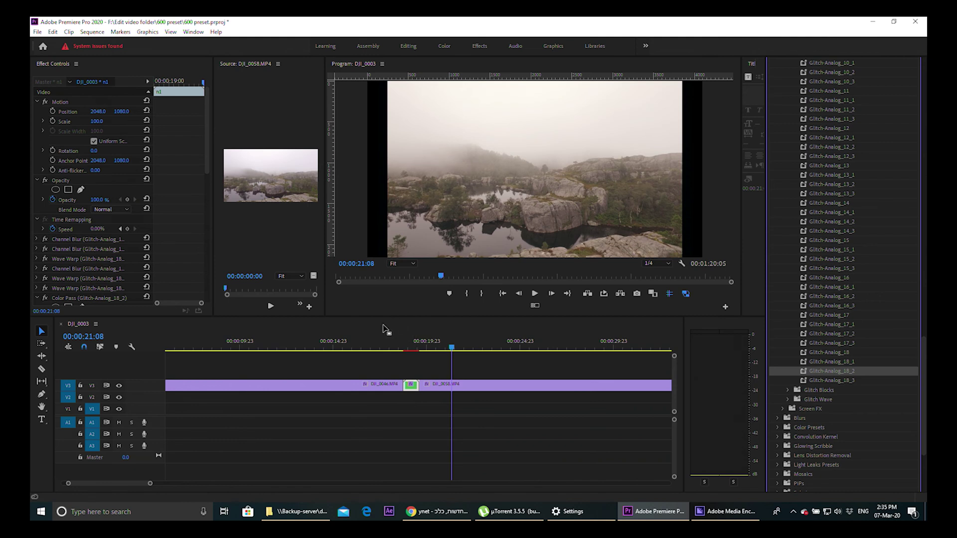
{"action": "left_click", "coordinate": [363, 339]}
{"action": "key", "text": "space"}
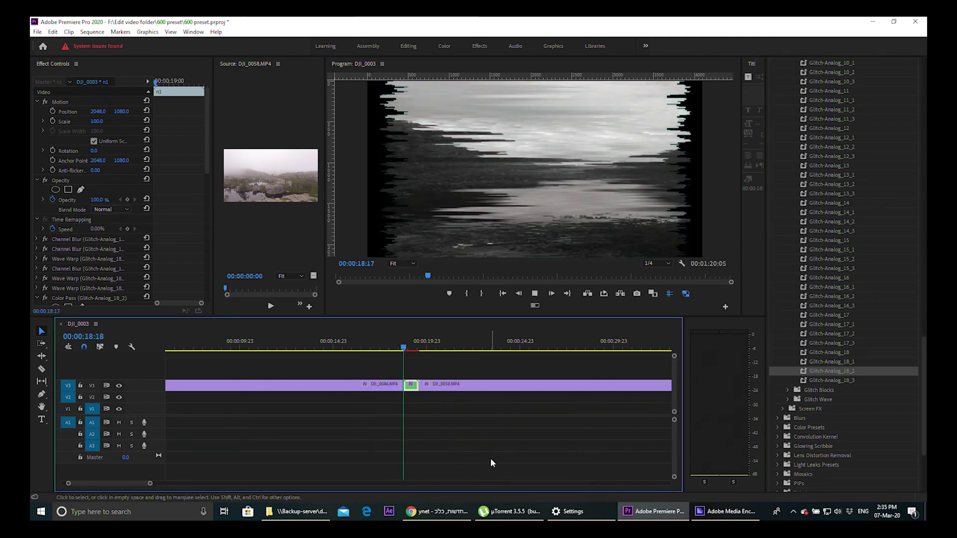
{"action": "key", "text": "space"}
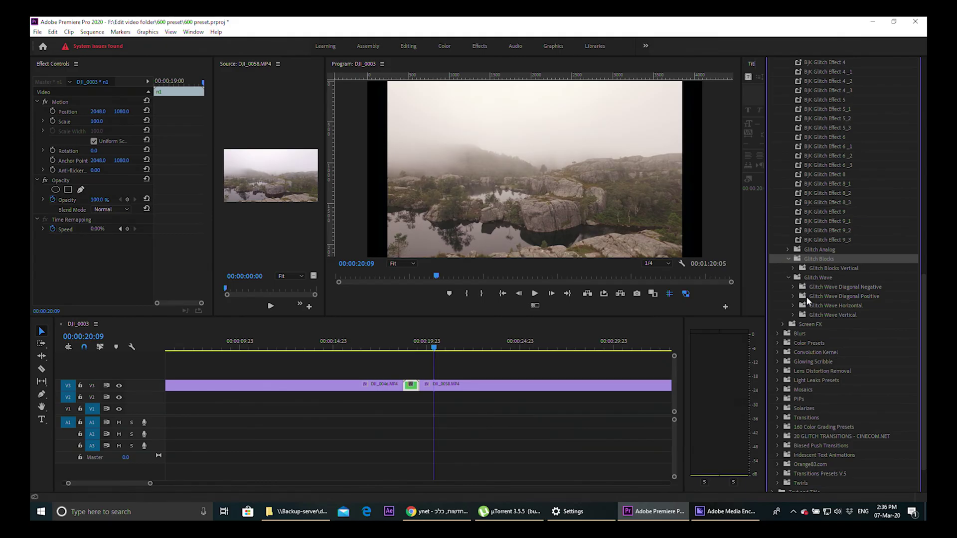
Apply GL-Wave-Horizontal_02 to n1 and preview it from 00:00:16:22
{"action": "left_click", "coordinate": [793, 305]}
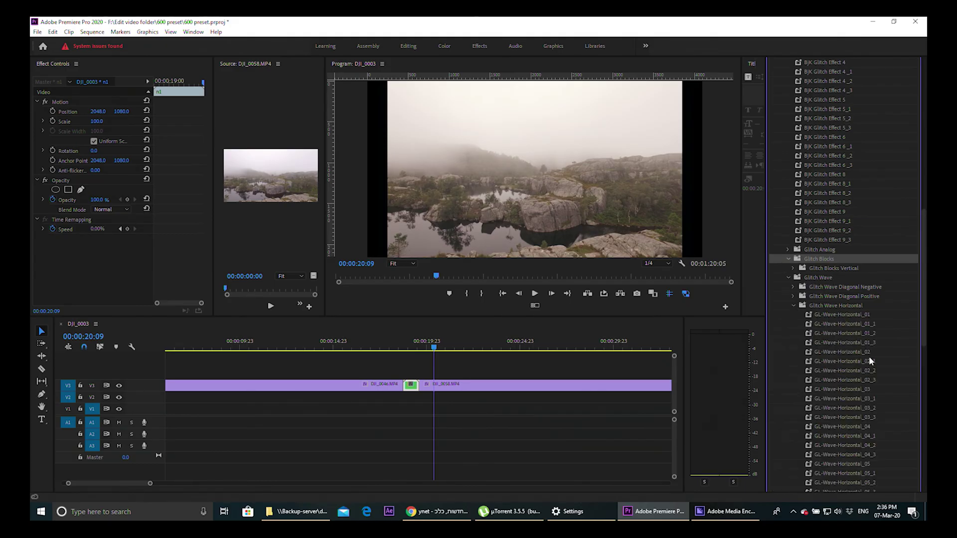
{"action": "left_click_drag", "start_coordinate": [851, 352], "coordinate": [410, 390]}
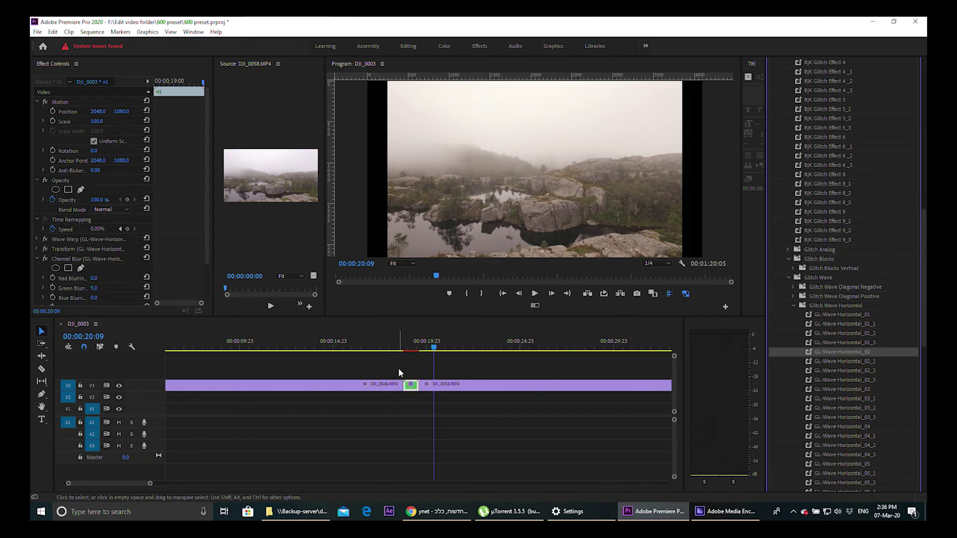
{"action": "left_click", "coordinate": [369, 346]}
{"action": "key", "text": "space"}
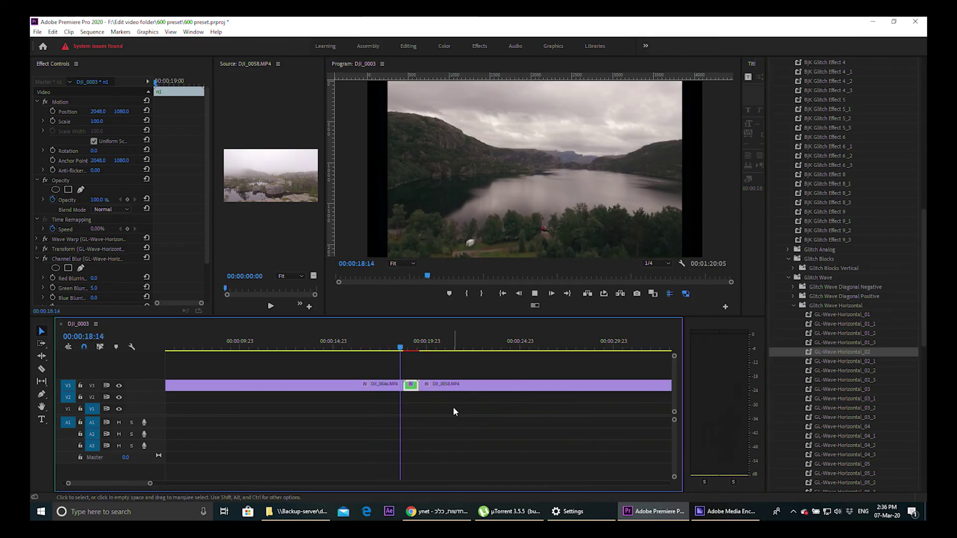
{"action": "key", "text": "space"}
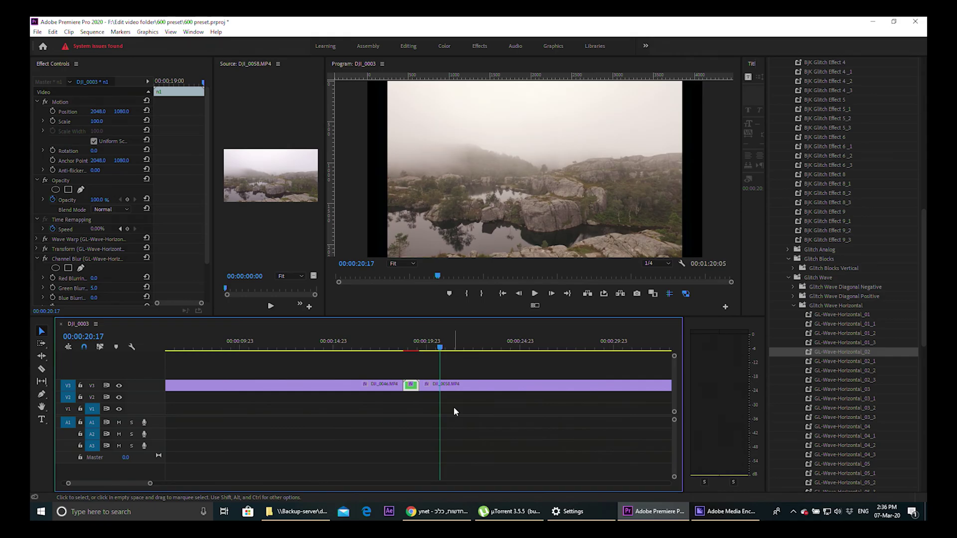
Collapse the Glitch Wave Horizontal, Glitch Wave and Glitch Blocks preset folders
{"action": "left_click", "coordinate": [795, 306]}
{"action": "left_click", "coordinate": [788, 278]}
{"action": "left_click", "coordinate": [787, 259]}
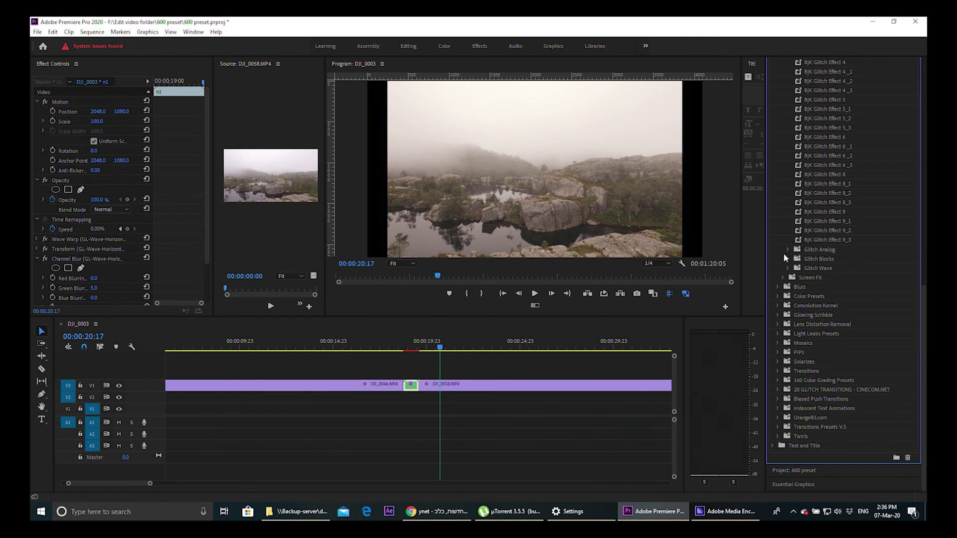
Apply the Screen FX preset Cartoon Effect_2 to the short n1 clip
{"action": "scroll", "coordinate": [784, 253], "scroll_direction": "up", "scroll_amount": 10}
{"action": "left_click", "coordinate": [785, 283]}
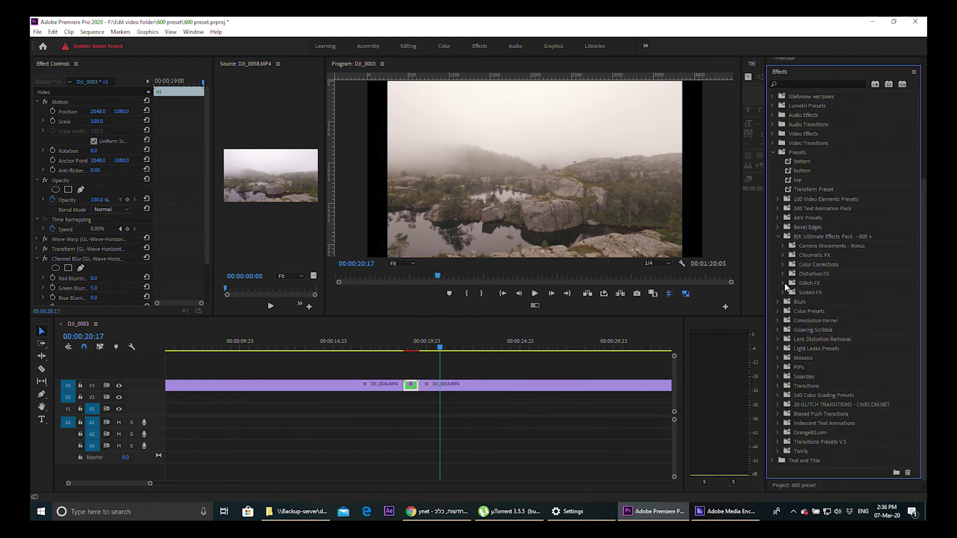
{"action": "left_click", "coordinate": [783, 293]}
{"action": "left_click", "coordinate": [399, 439]}
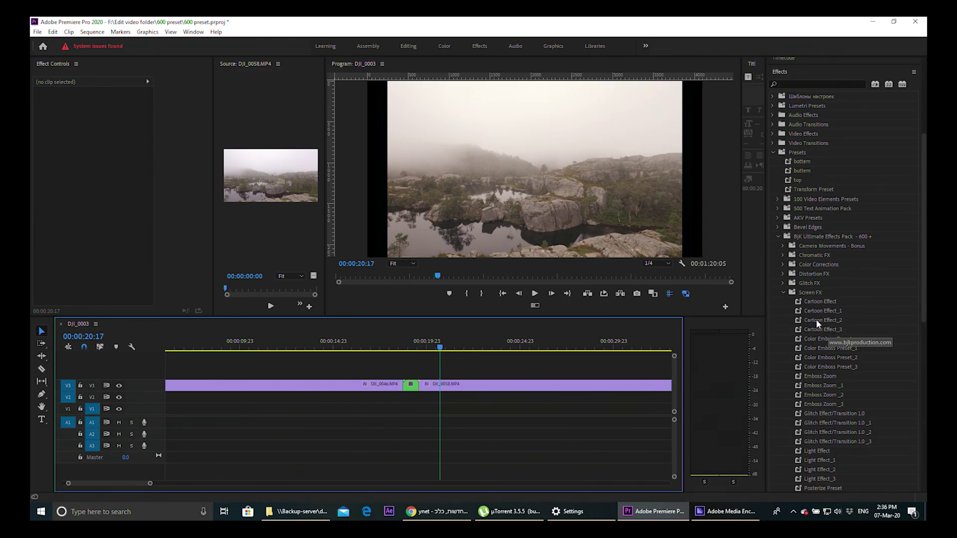
{"action": "left_click_drag", "start_coordinate": [817, 319], "coordinate": [410, 387]}
Preview the cartoon look twice from 00:00:17:17, then collapse the Screen FX folder
{"action": "left_click", "coordinate": [385, 347]}
{"action": "key", "text": "space"}
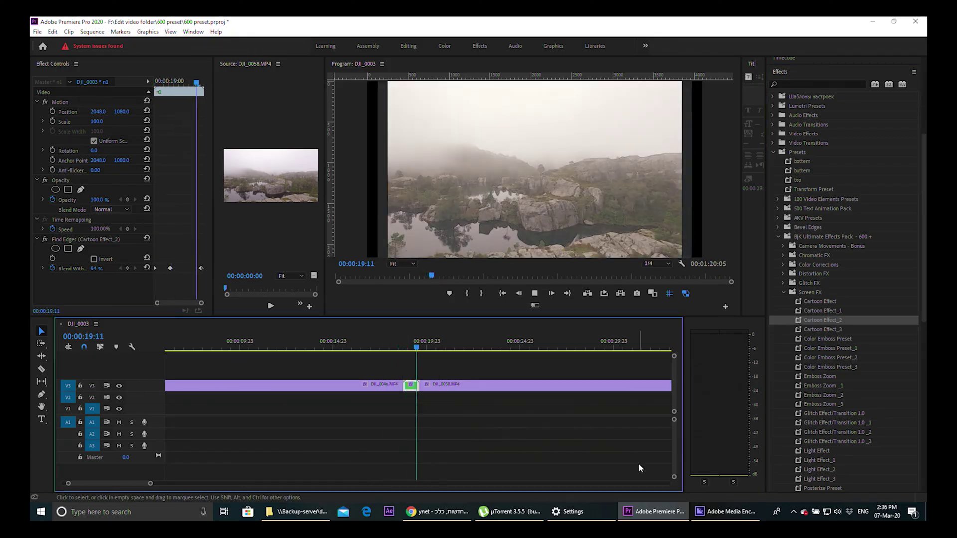
{"action": "key", "text": "space"}
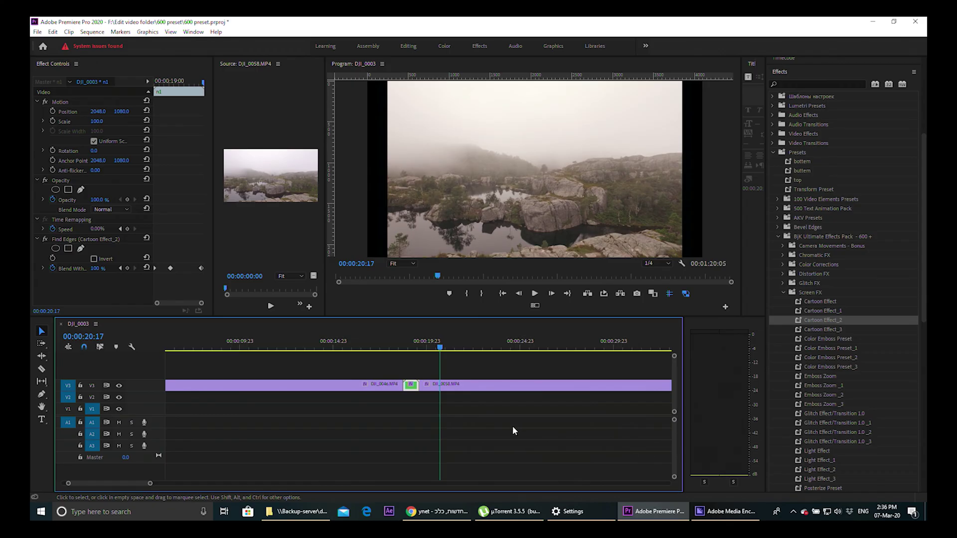
{"action": "left_click", "coordinate": [384, 348]}
{"action": "key", "text": "space"}
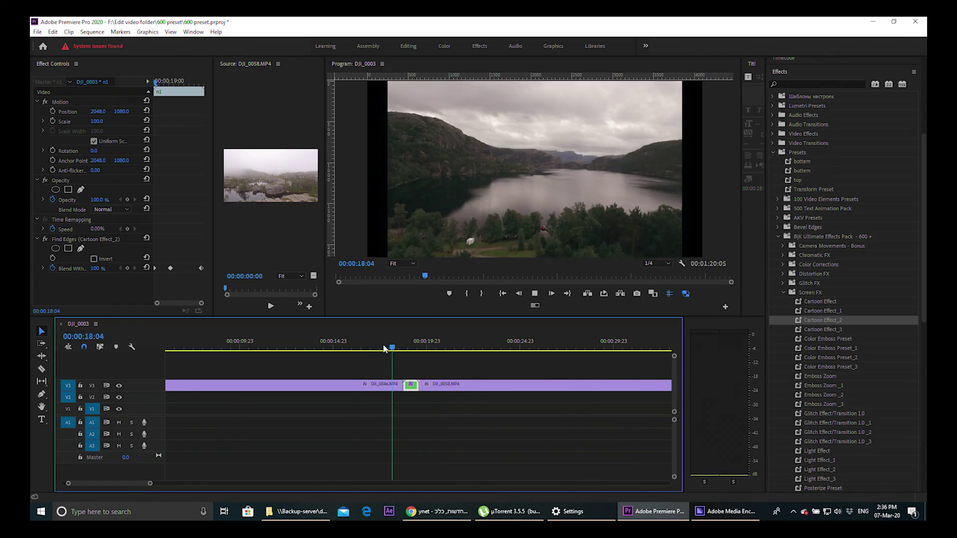
{"action": "key", "text": "space"}
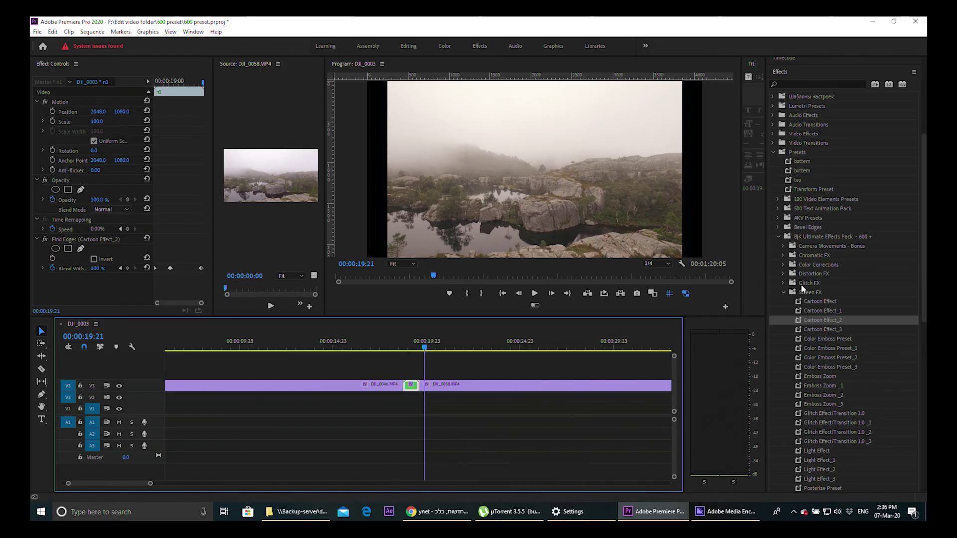
{"action": "left_click", "coordinate": [783, 292]}
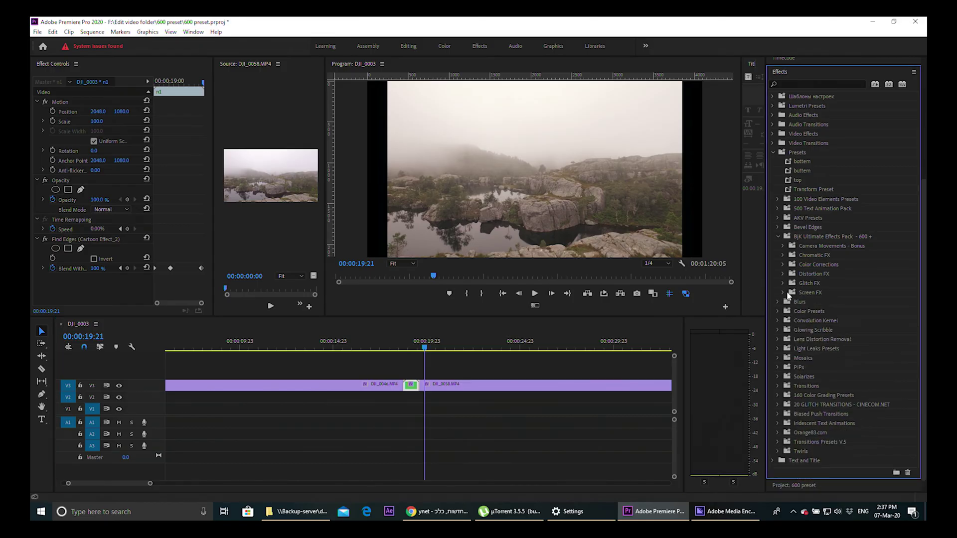
Try the Cinematic_05 colour look on DJI_0046, then undo it
{"action": "left_click", "coordinate": [782, 264]}
{"action": "left_click", "coordinate": [331, 343]}
{"action": "left_click", "coordinate": [354, 386]}
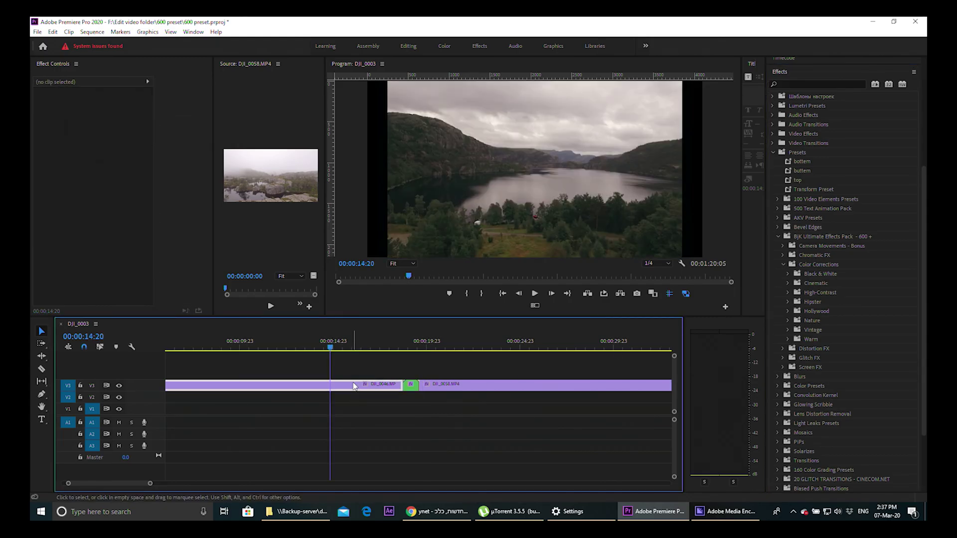
{"action": "left_click", "coordinate": [788, 283]}
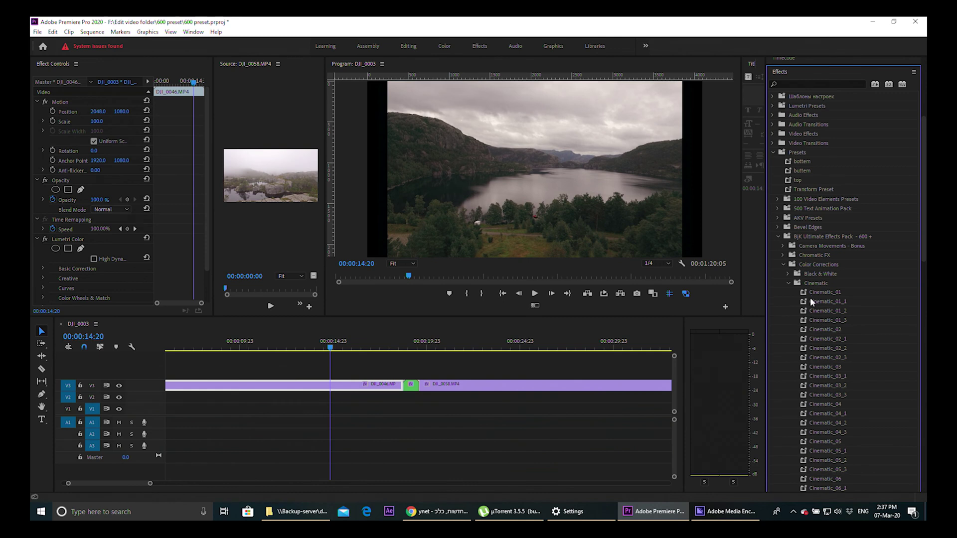
{"action": "scroll", "coordinate": [811, 299], "scroll_direction": "down", "scroll_amount": 15}
{"action": "scroll", "coordinate": [809, 310], "scroll_direction": "up", "scroll_amount": 10}
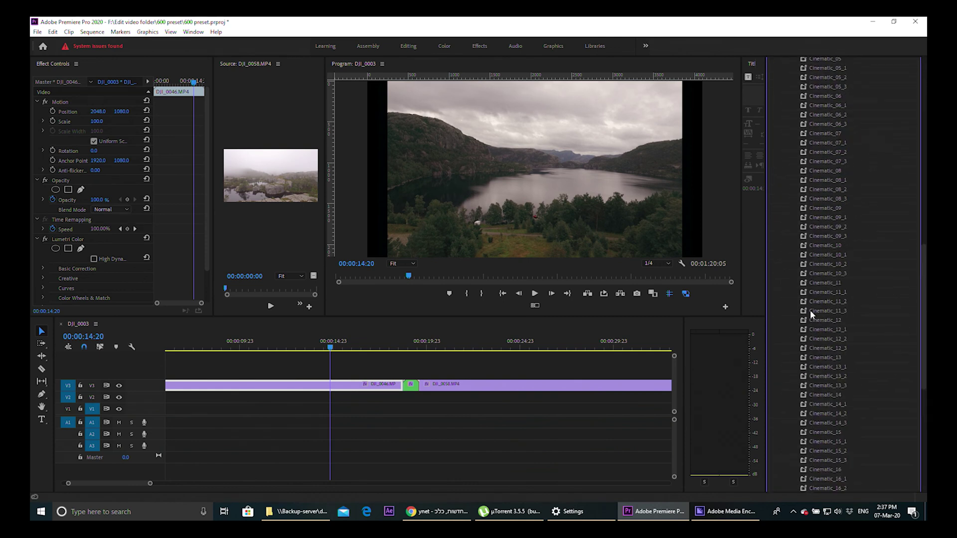
{"action": "left_click_drag", "start_coordinate": [812, 232], "coordinate": [348, 384]}
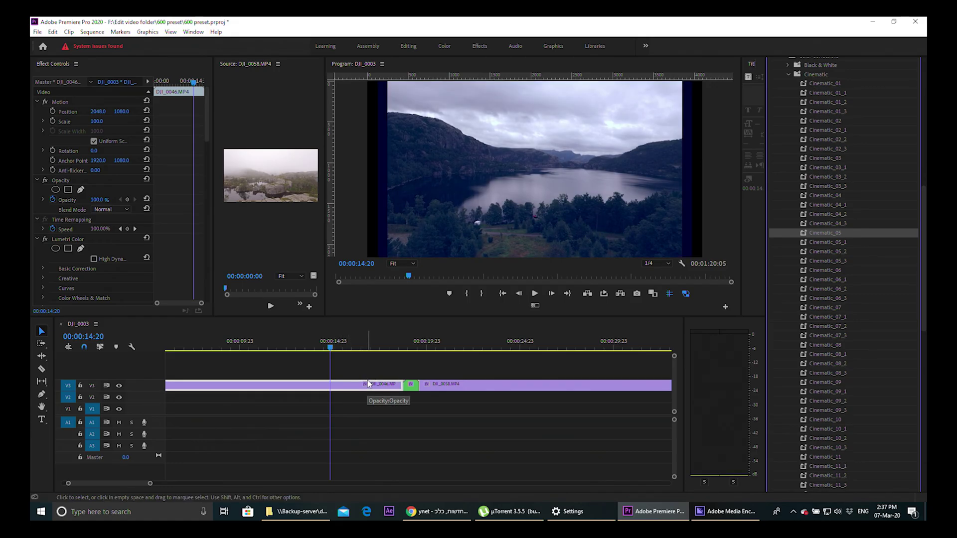
{"action": "key", "text": "ctrl+z"}
Try Cinematic_03_2 on DJI_0046, undo it, and collapse the Cinematic folder
{"action": "left_click_drag", "start_coordinate": [827, 178], "coordinate": [322, 385]}
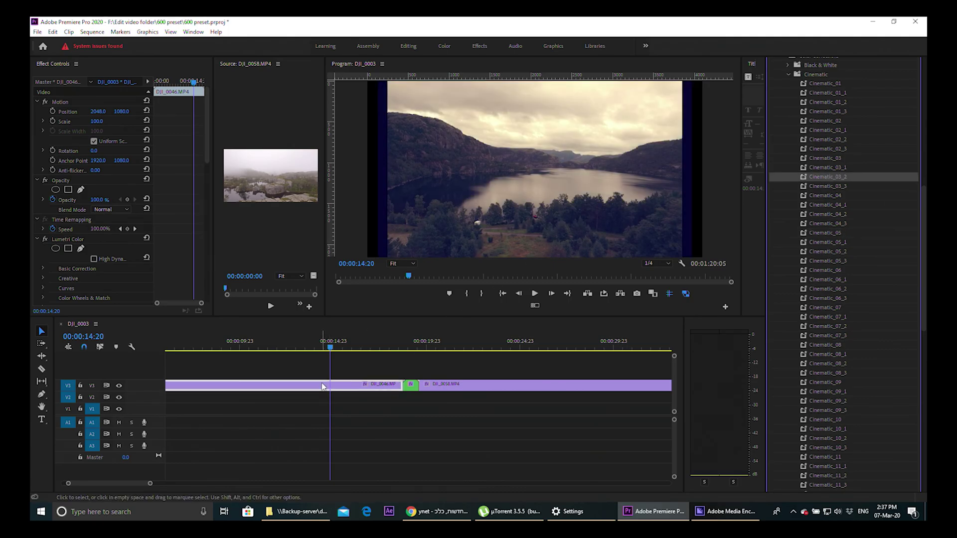
{"action": "key", "text": "ctrl+z"}
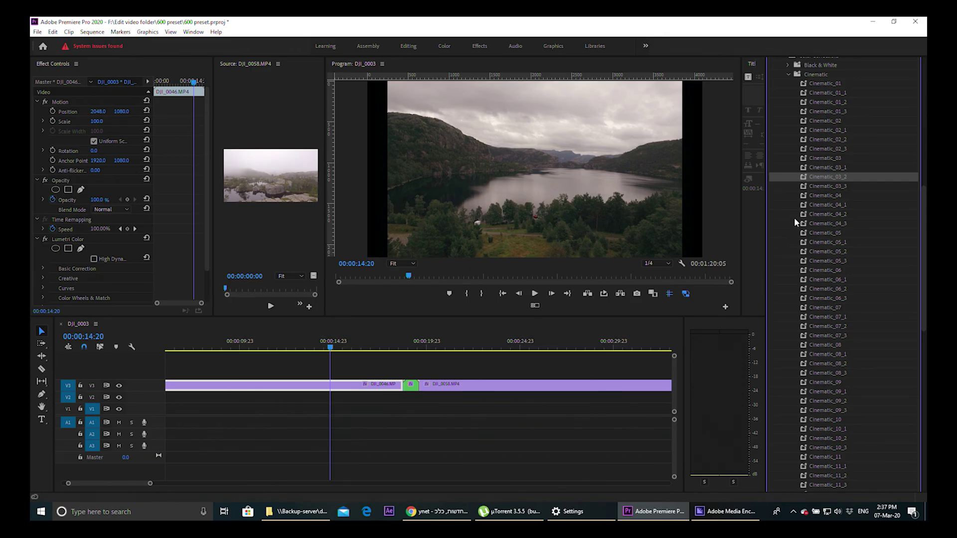
{"action": "scroll", "coordinate": [818, 224], "scroll_direction": "up", "scroll_amount": 5}
{"action": "left_click", "coordinate": [789, 292]}
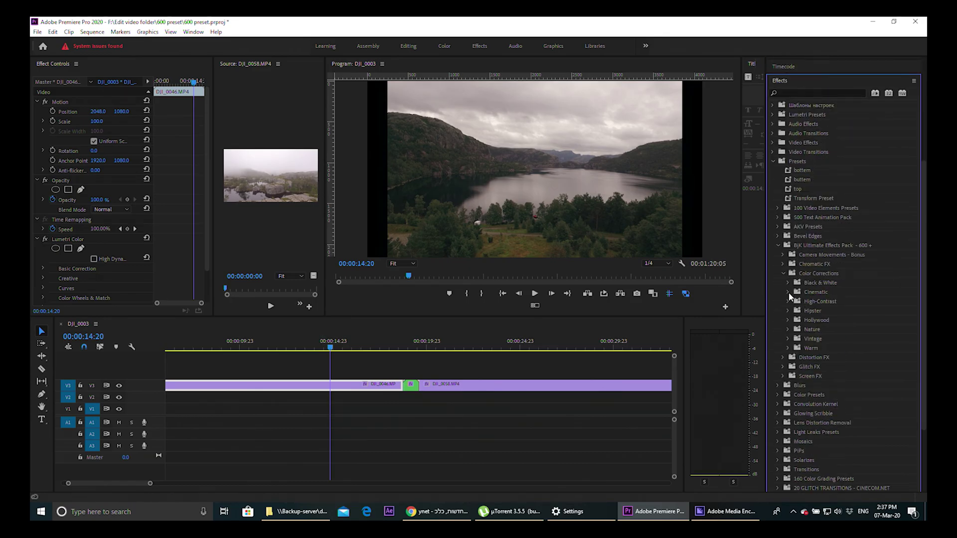
Browse the Black & White presets, then fold Black & White and Color Corrections closed
{"action": "left_click", "coordinate": [788, 283]}
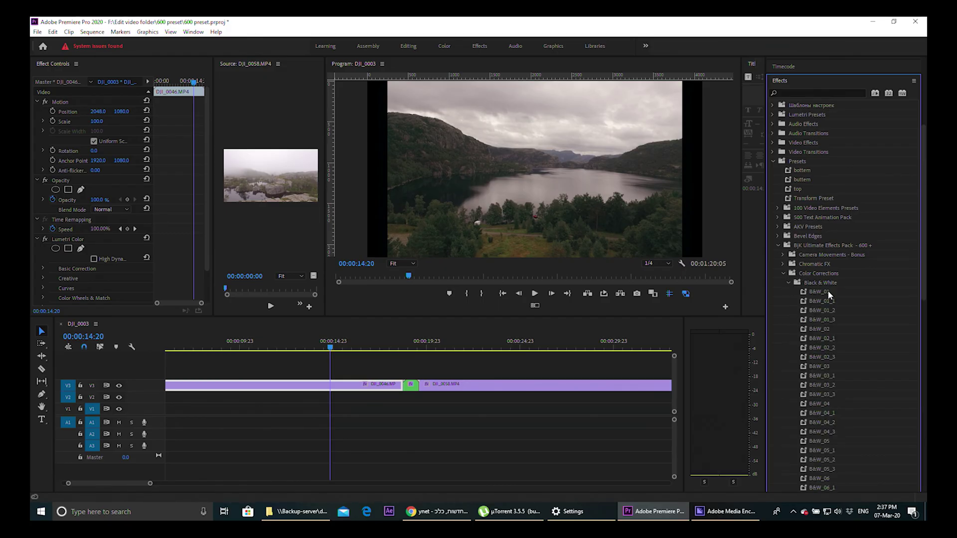
{"action": "scroll", "coordinate": [854, 349], "scroll_direction": "down", "scroll_amount": 8}
{"action": "scroll", "coordinate": [848, 342], "scroll_direction": "up", "scroll_amount": 8}
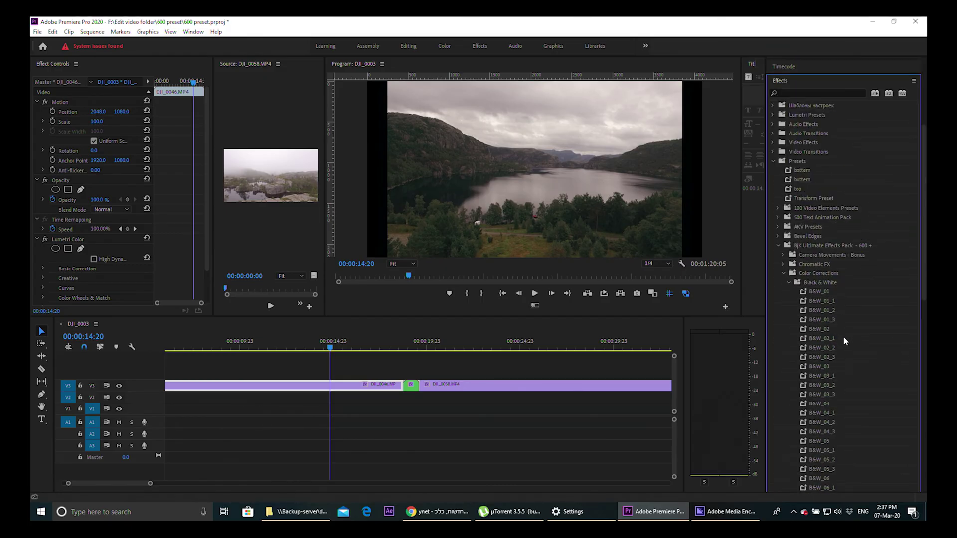
{"action": "left_click", "coordinate": [788, 283]}
{"action": "left_click", "coordinate": [784, 275]}
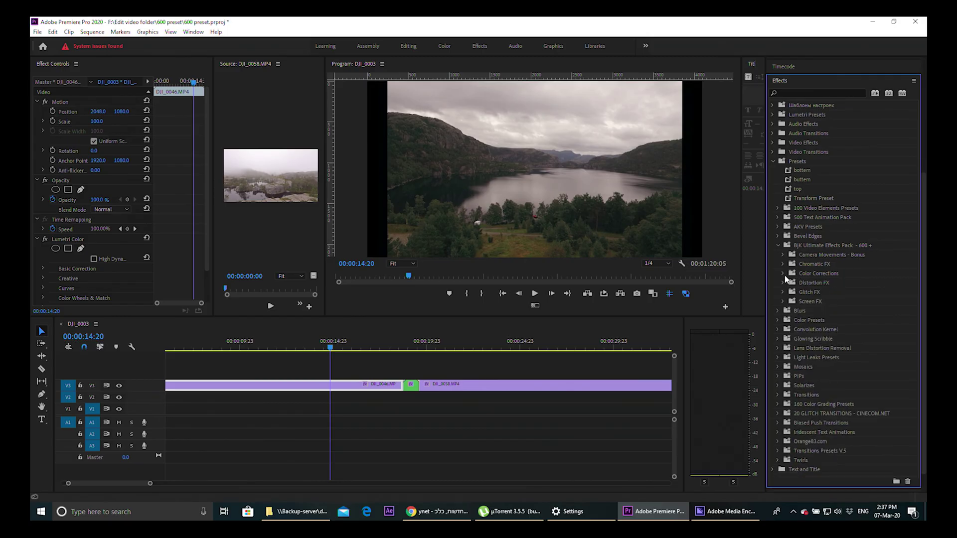